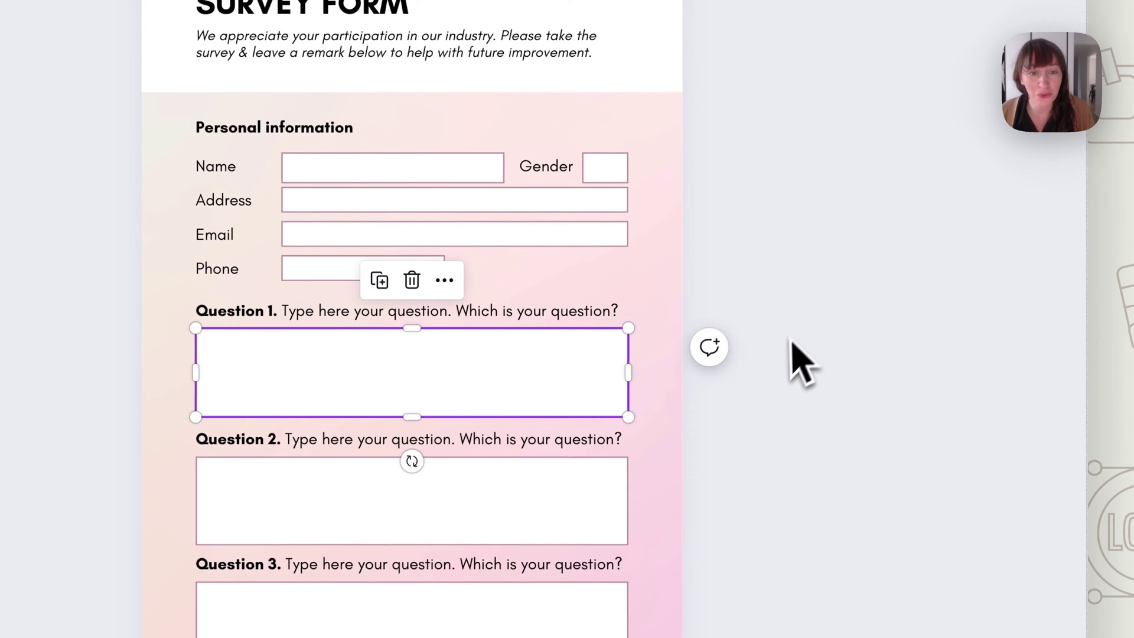
# Delete the existing Question 1 answer box
pyautogui.click(679, 329)
pyautogui.click(494, 398)
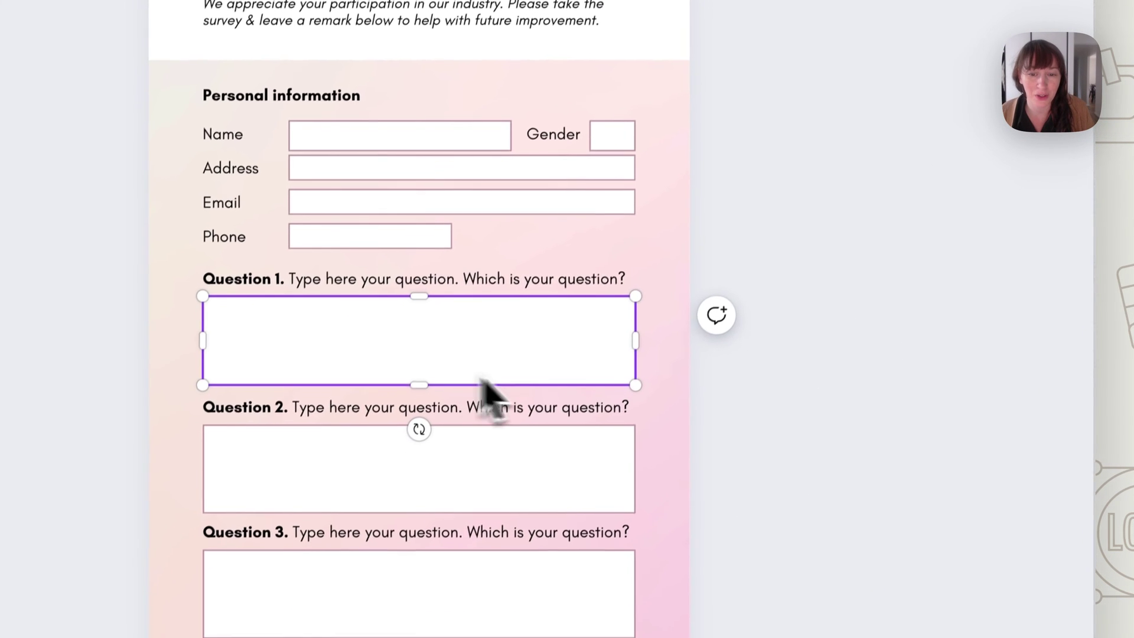
pyautogui.click(886, 293)
pyautogui.click(526, 354)
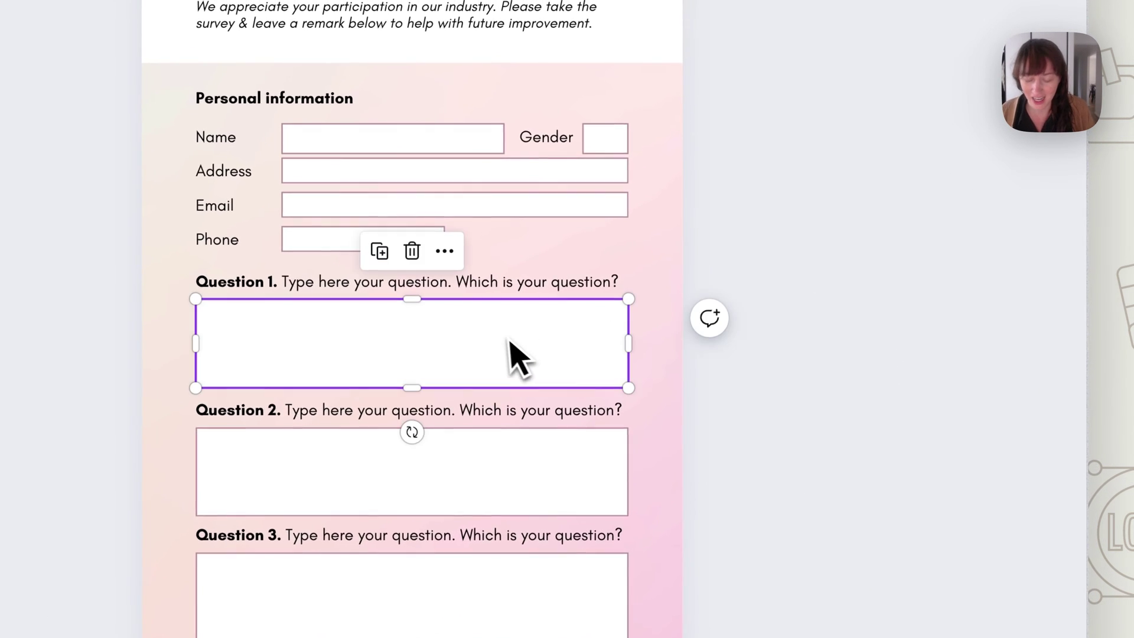
pyautogui.press('Delete')
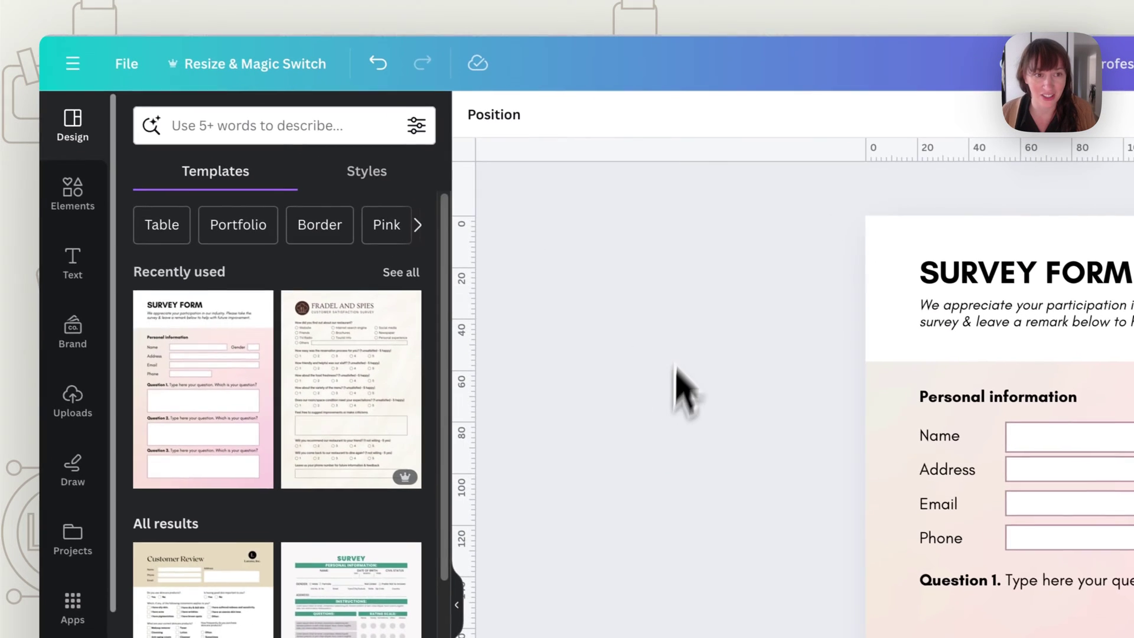
# Add a square from Elements and stretch it into a wide, short rectangle under Question 1
pyautogui.click(75, 190)
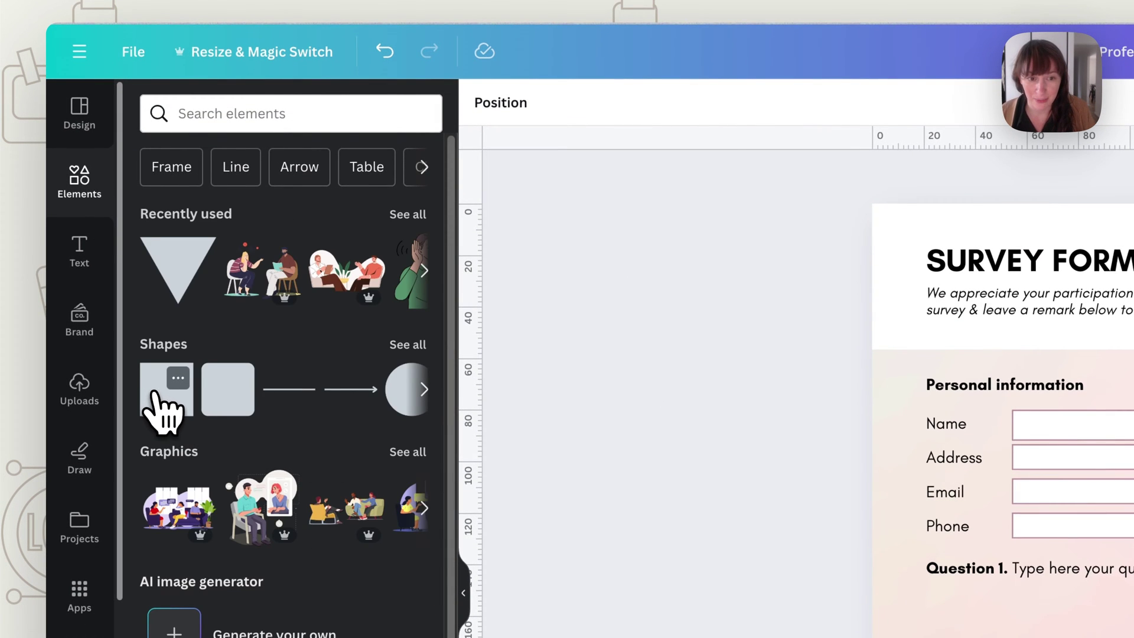
pyautogui.click(159, 408)
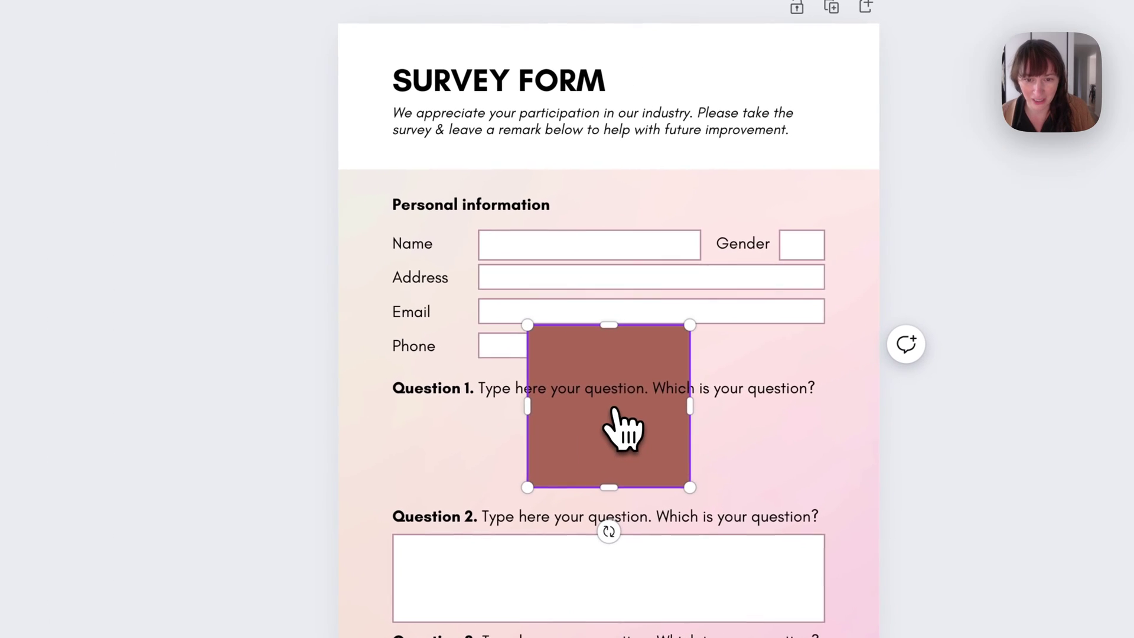
pyautogui.moveTo(603, 326); pyautogui.dragTo(590, 407)
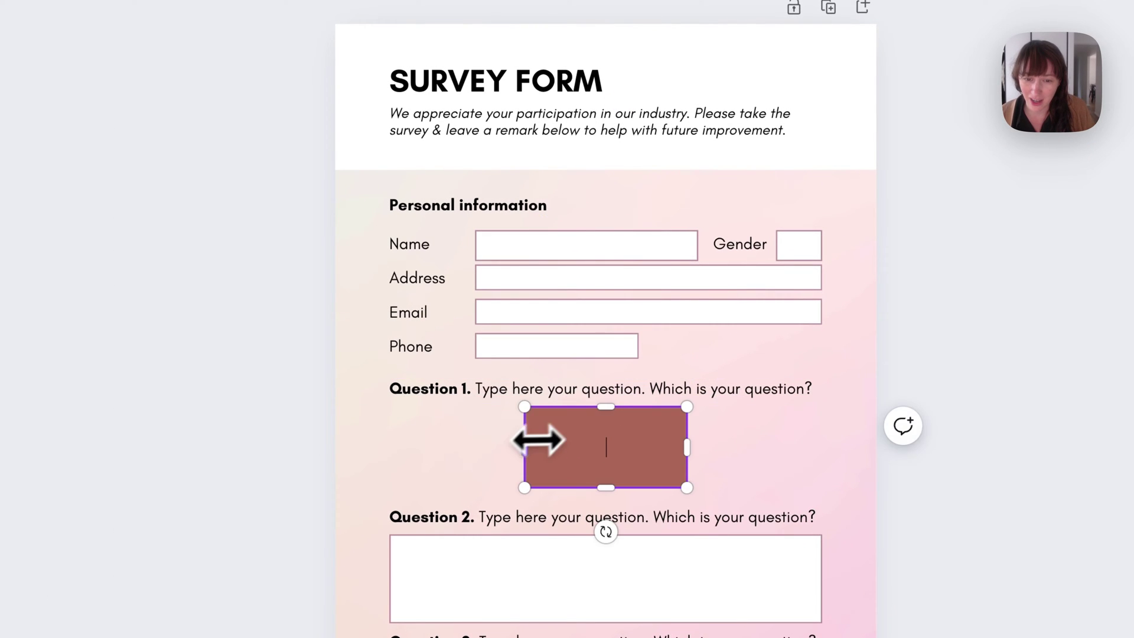
pyautogui.moveTo(538, 440); pyautogui.dragTo(389, 448)
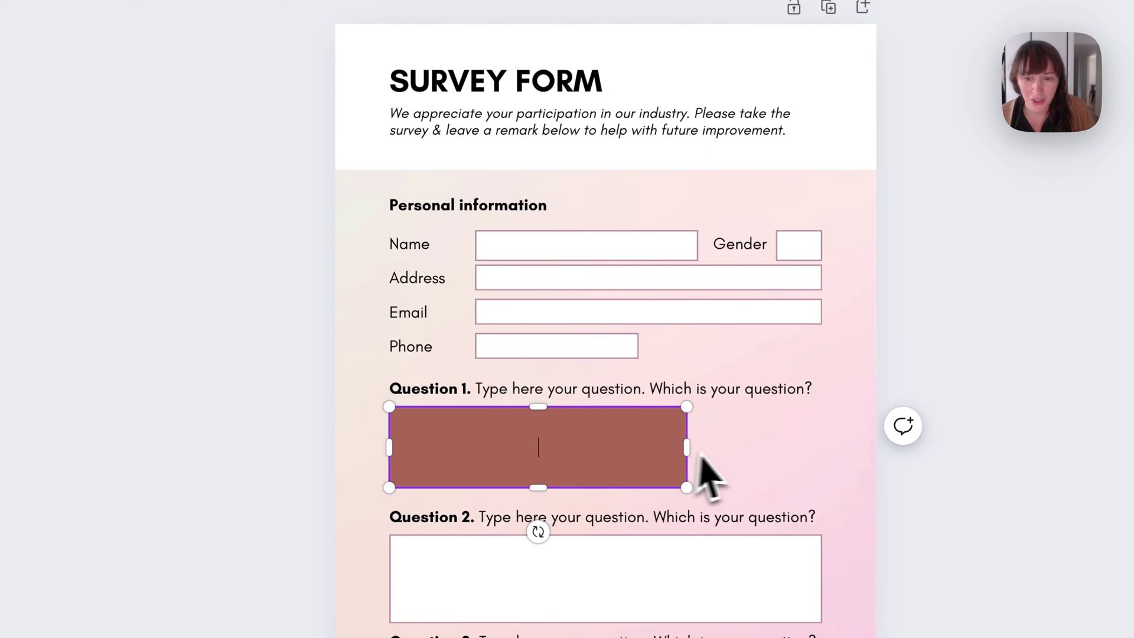
pyautogui.moveTo(685, 447); pyautogui.dragTo(819, 443)
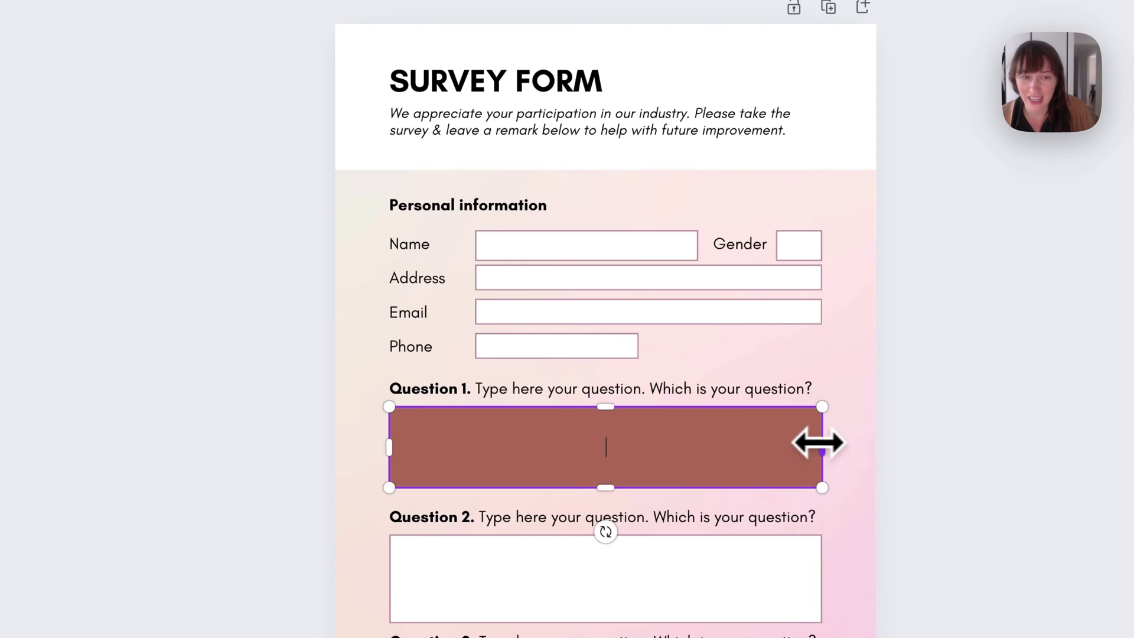
# Give the Question 1 rectangle a white fill and a thin solid border of weight 1
pyautogui.click(225, 24)
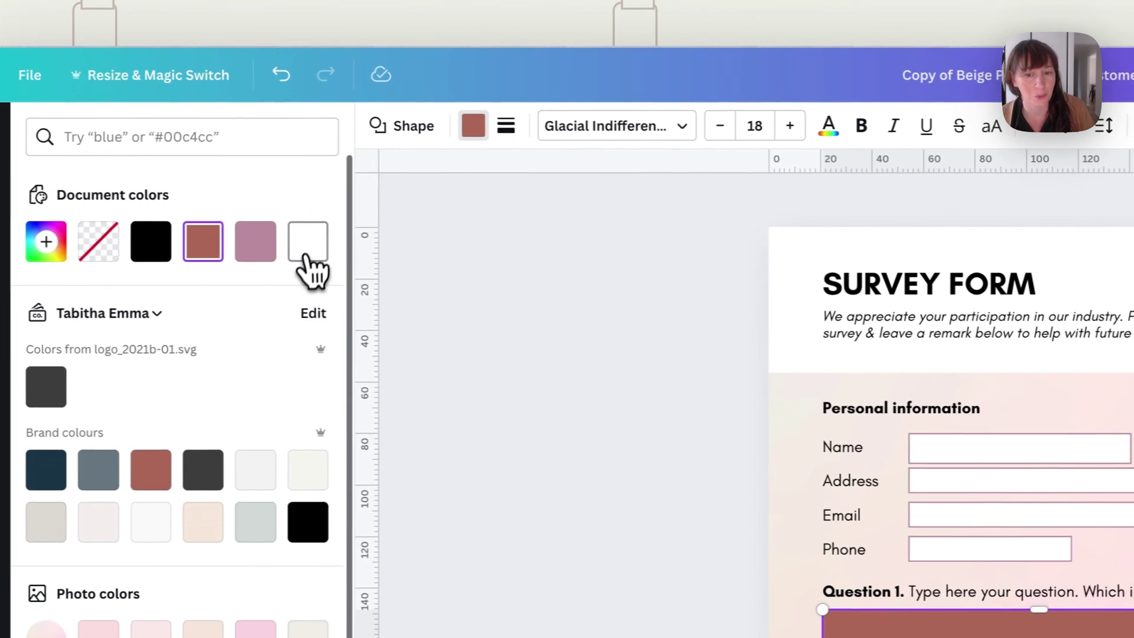
pyautogui.click(307, 248)
pyautogui.click(505, 126)
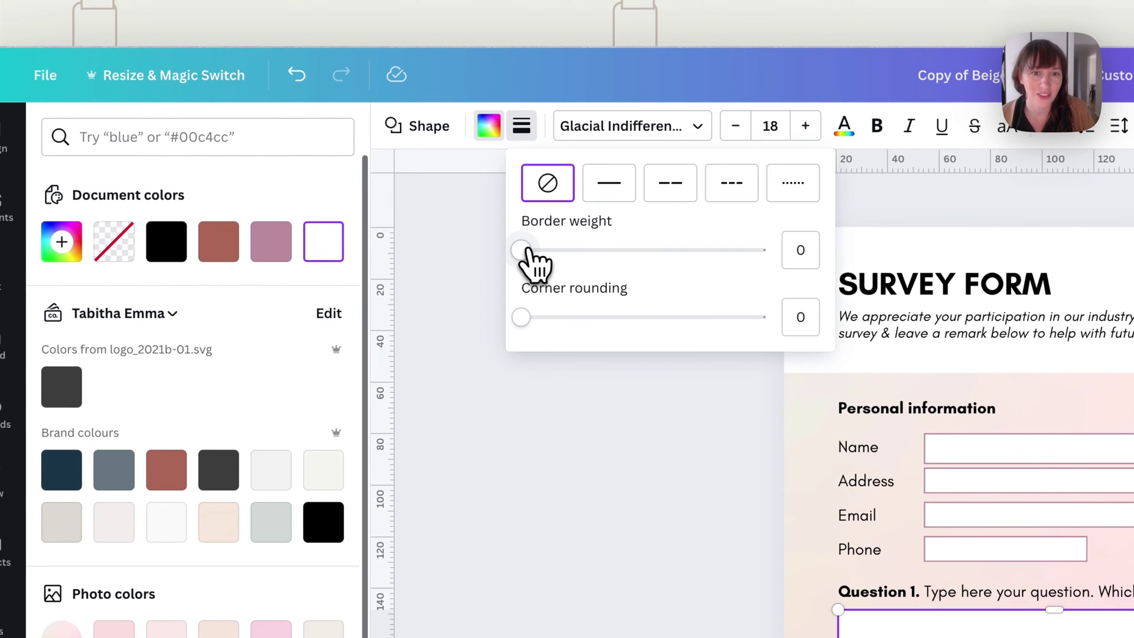
pyautogui.moveTo(527, 250); pyautogui.dragTo(525, 251)
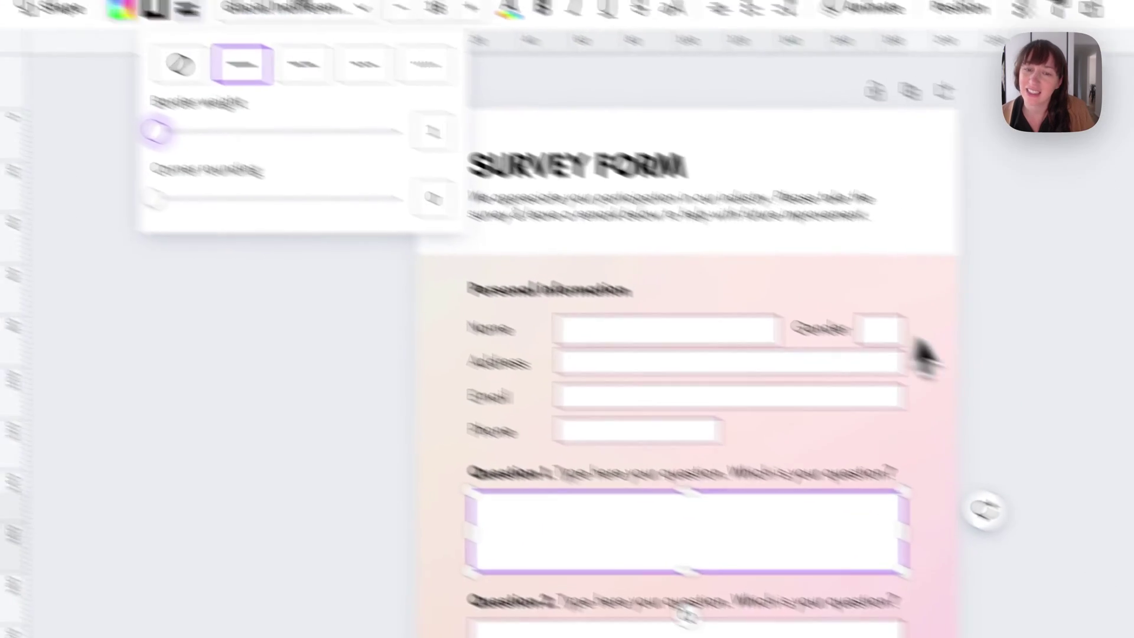
pyautogui.click(1122, 620)
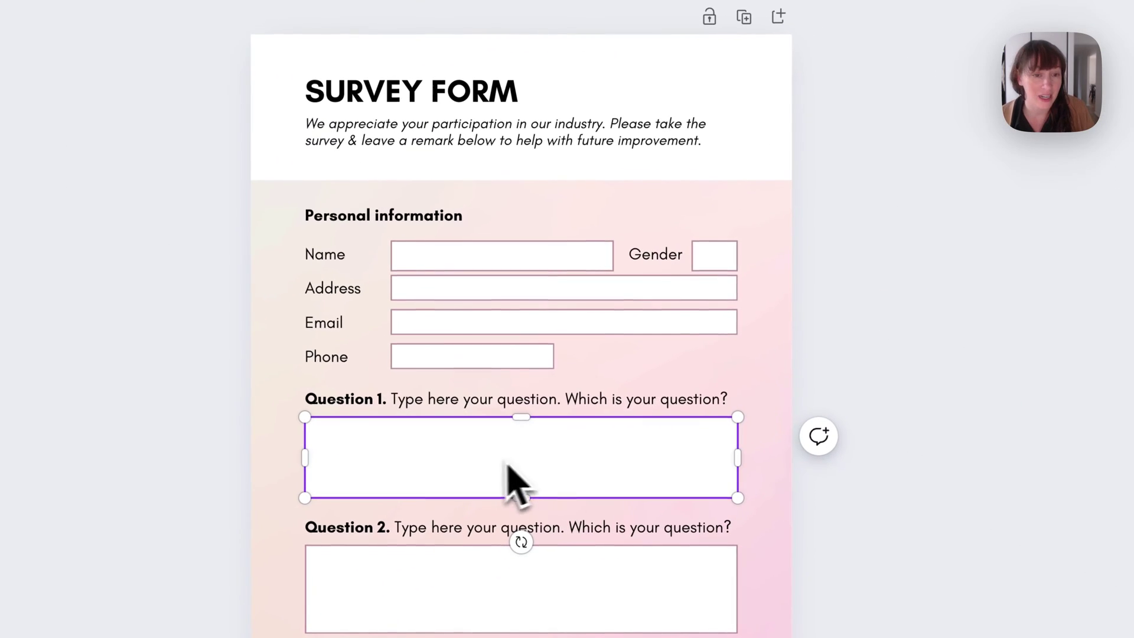
pyautogui.doubleClick(510, 466)
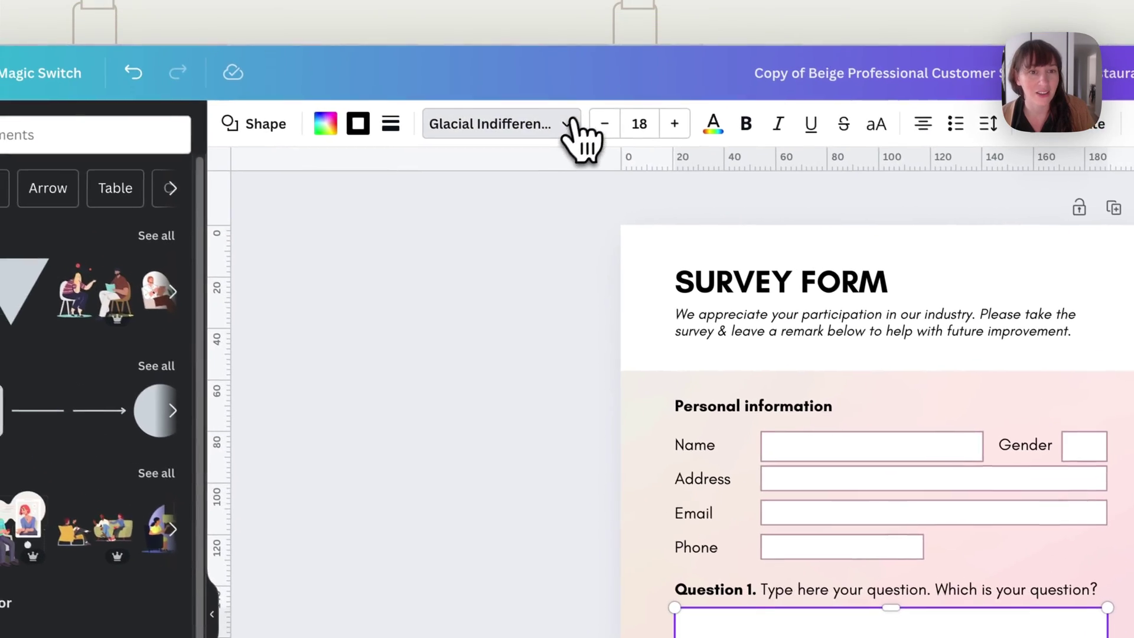
pyautogui.click(570, 129)
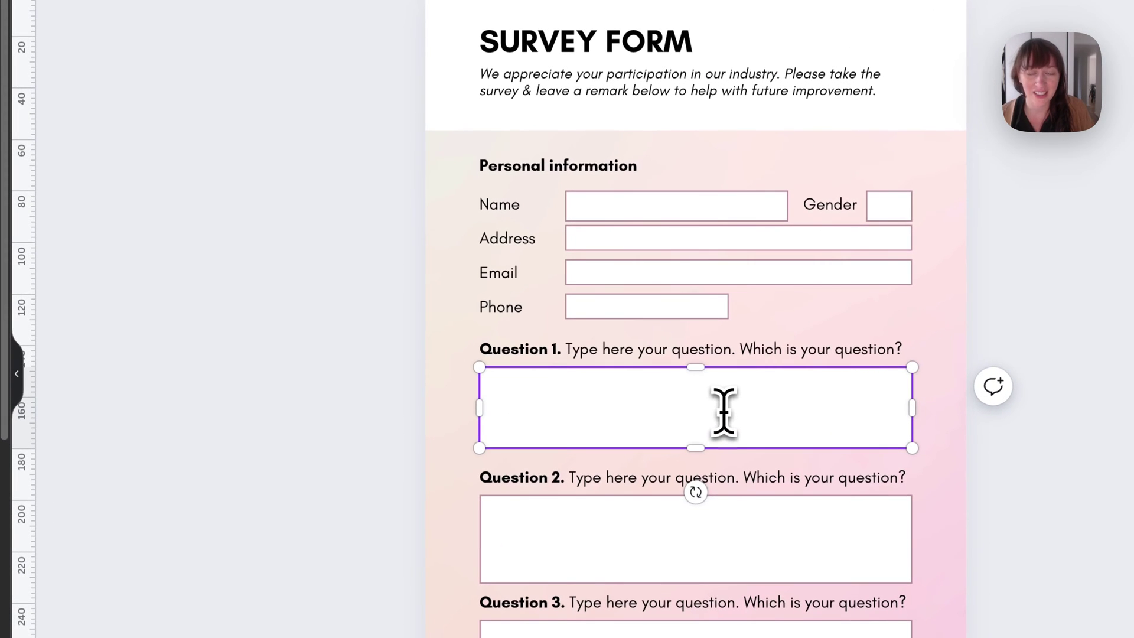
# Add the recipient's e-mail address under Share with Can edit permission and send the invitation
pyautogui.click(1094, 277)
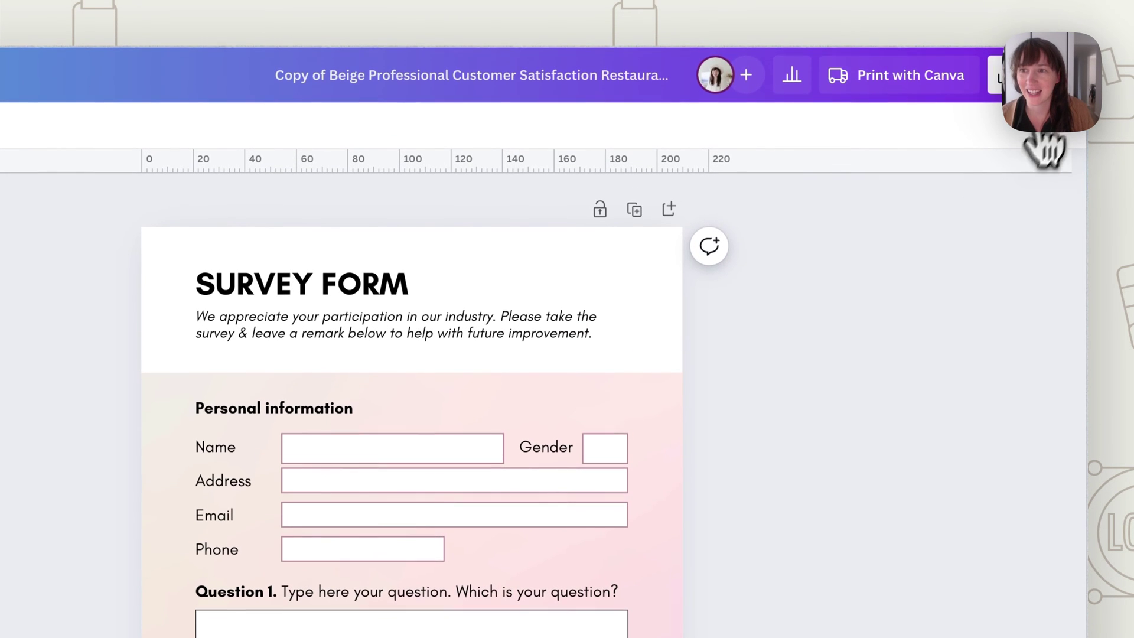
pyautogui.click(1040, 75)
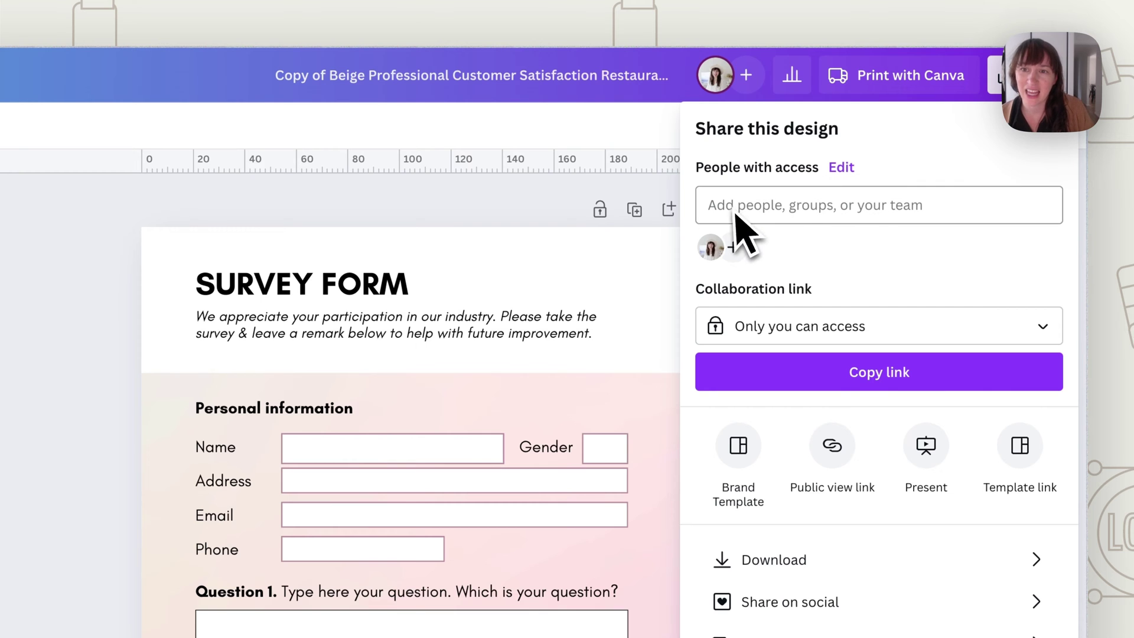
pyautogui.click(795, 206)
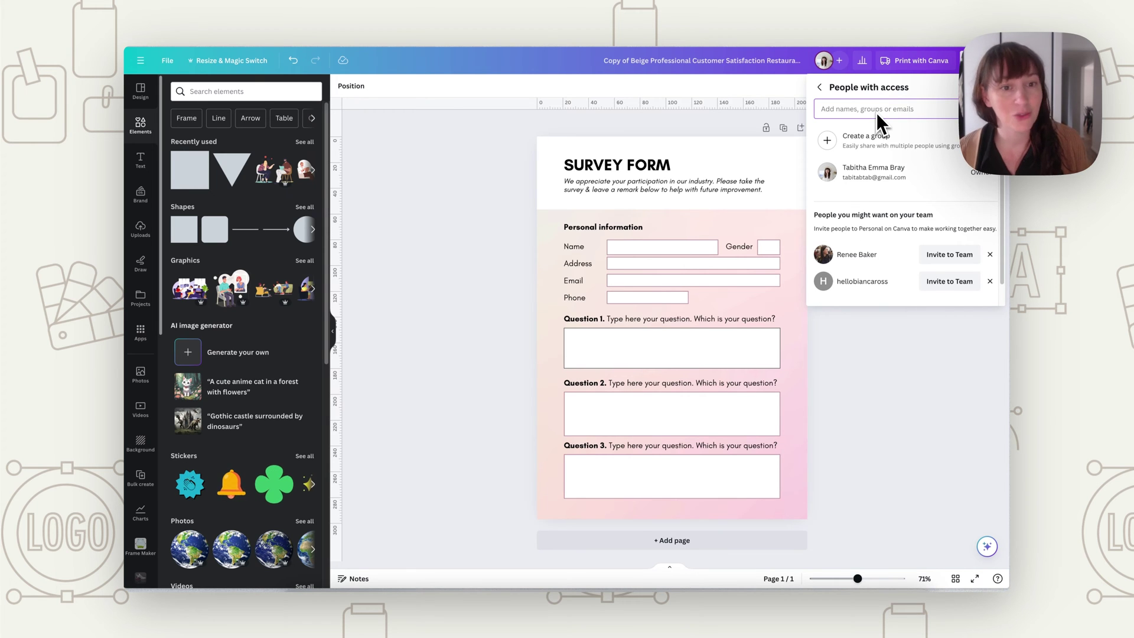
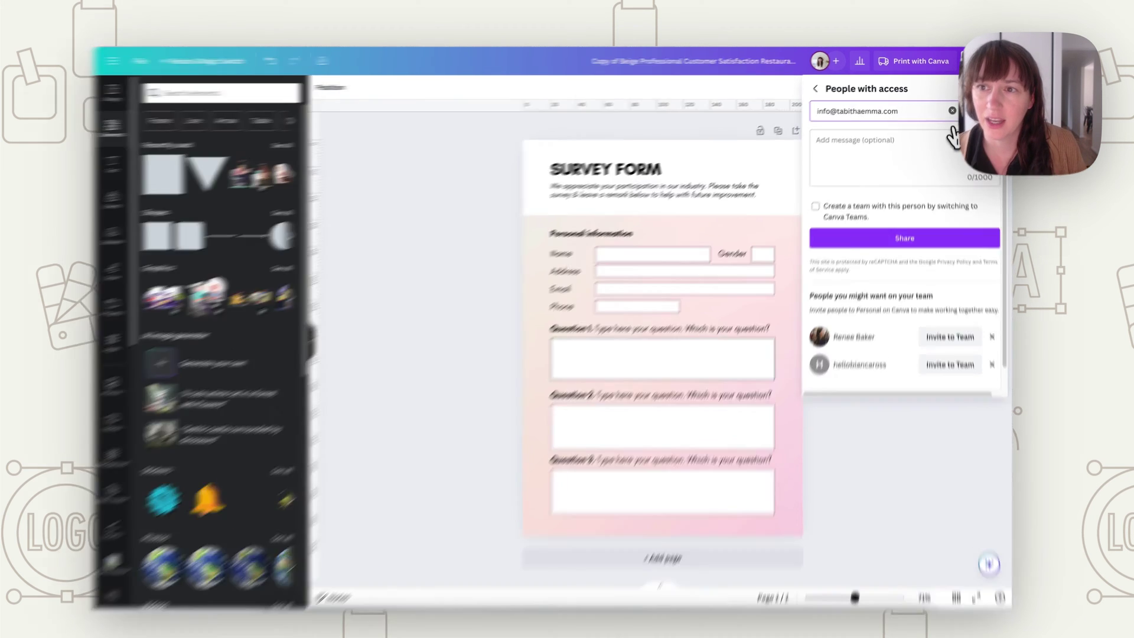
pyautogui.click(973, 110)
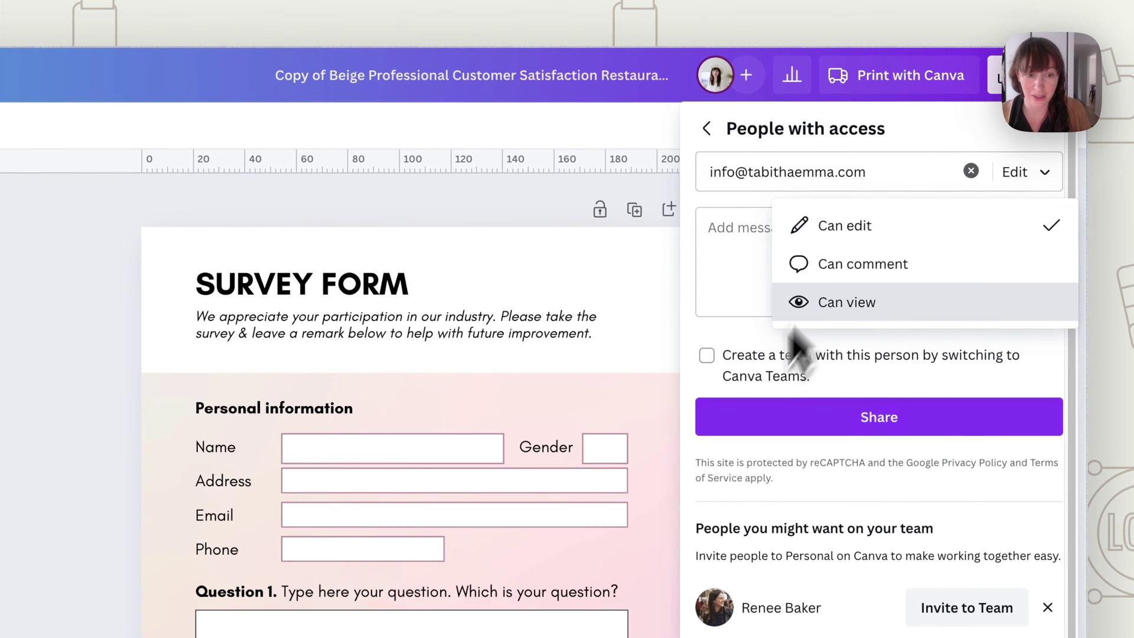
pyautogui.click(787, 224)
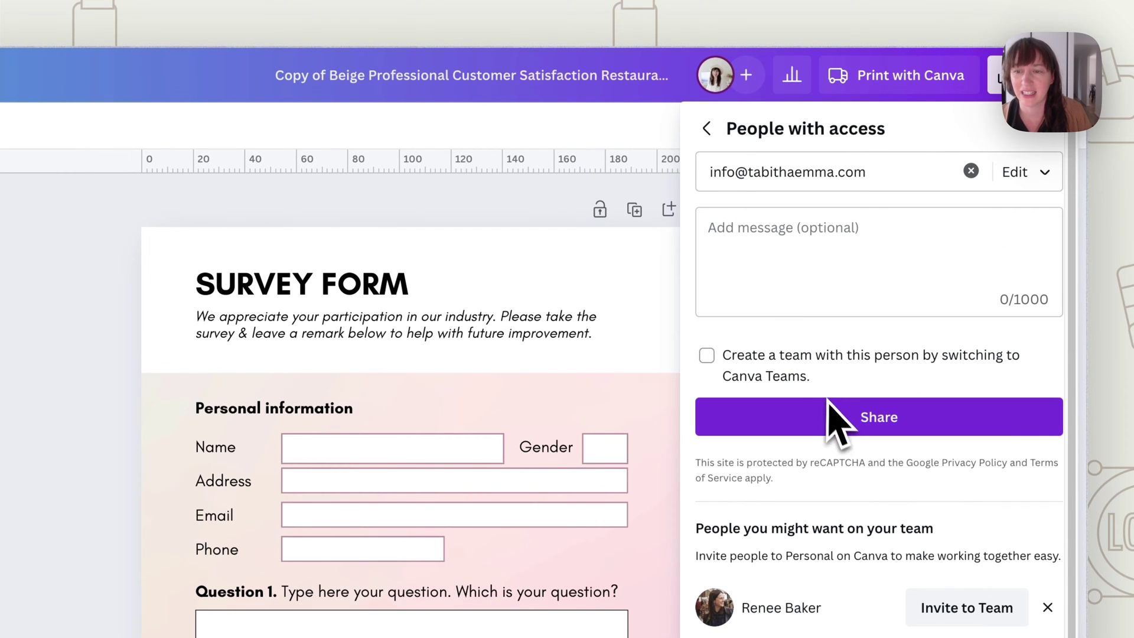
pyautogui.click(775, 254)
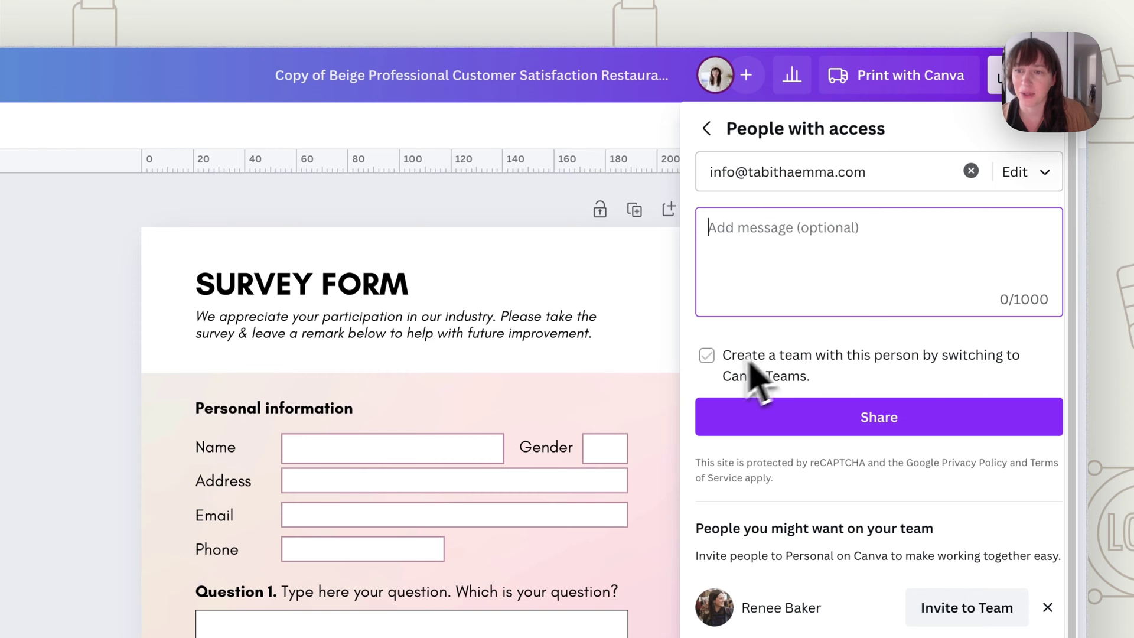
pyautogui.click(832, 432)
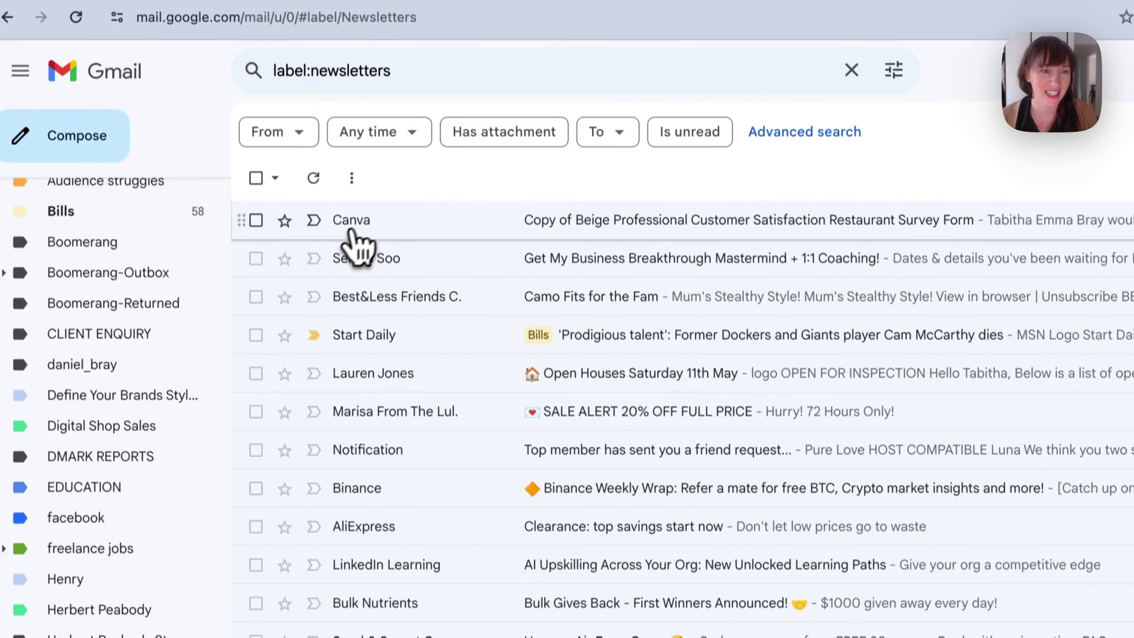
# Open Canva's e-mail about the shared survey form in the Gmail inbox
pyautogui.click(343, 48)
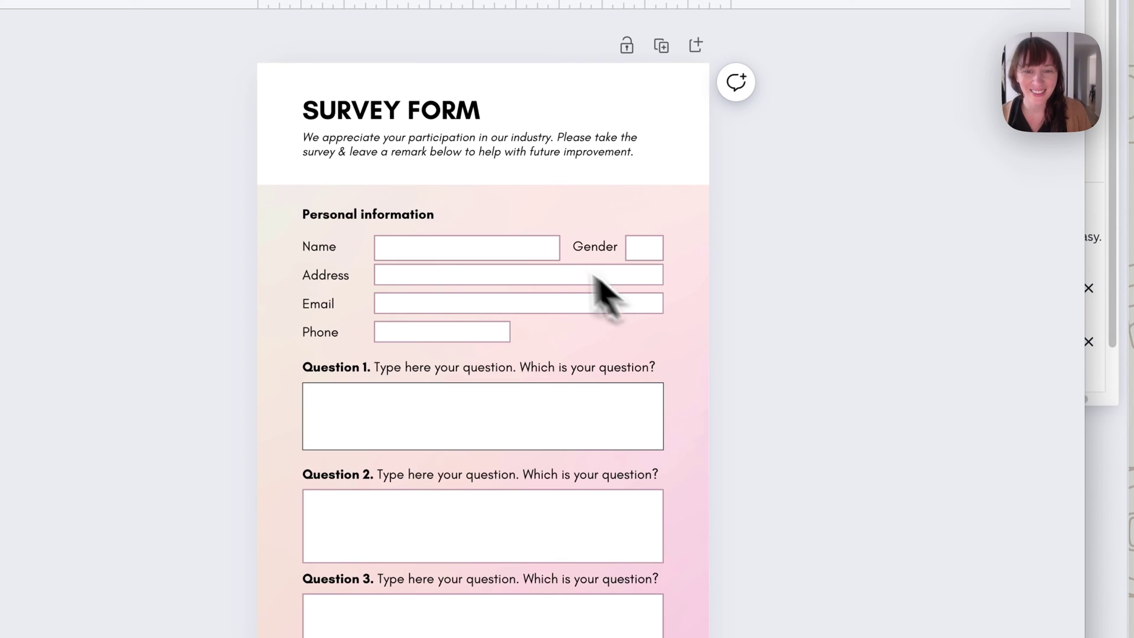
# Enter the respondent's name and address and answer Question 1 with 'Yes I love it'
pyautogui.click(732, 203)
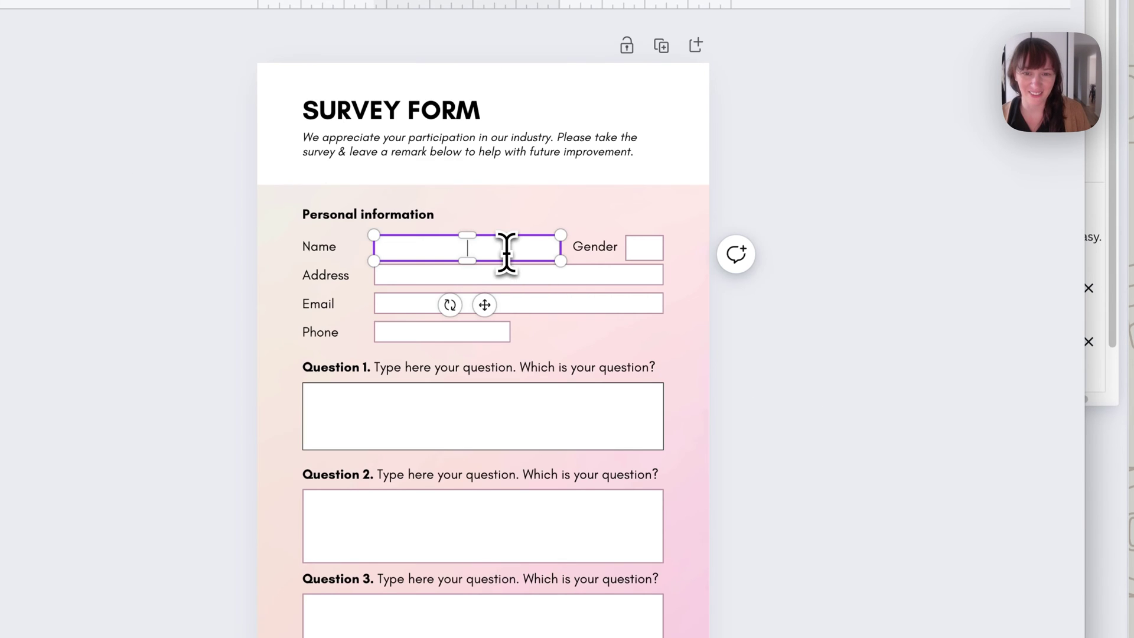
pyautogui.click(498, 249)
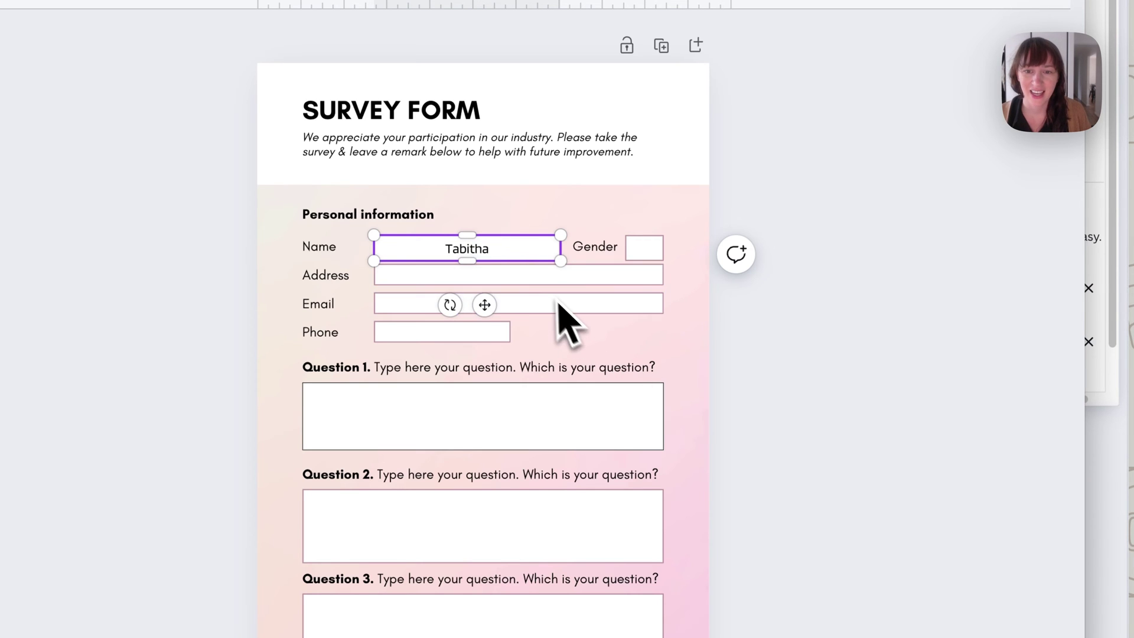
pyautogui.click(549, 282)
pyautogui.write('56 Silly St Canvaville')
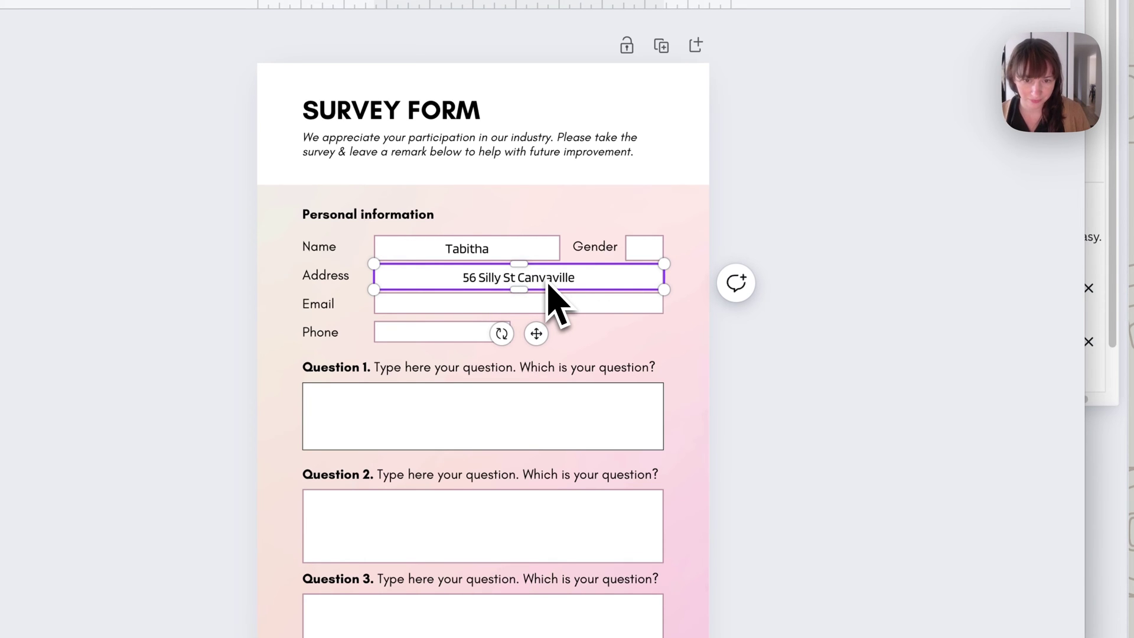
pyautogui.click(435, 433)
pyautogui.write('Yes I love it')
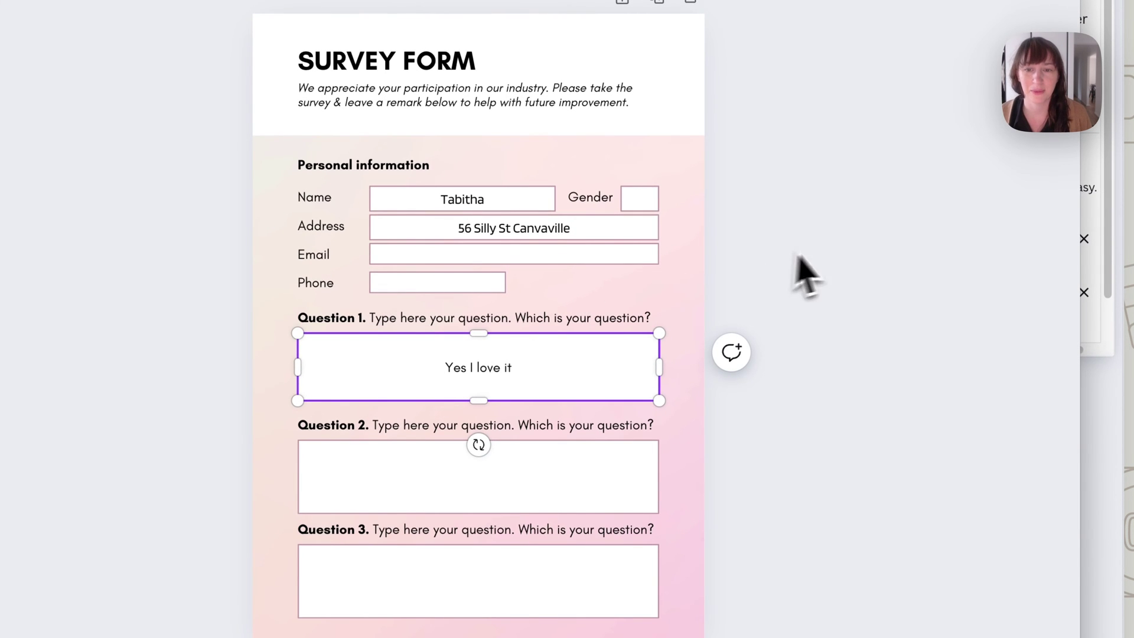
pyautogui.click(818, 325)
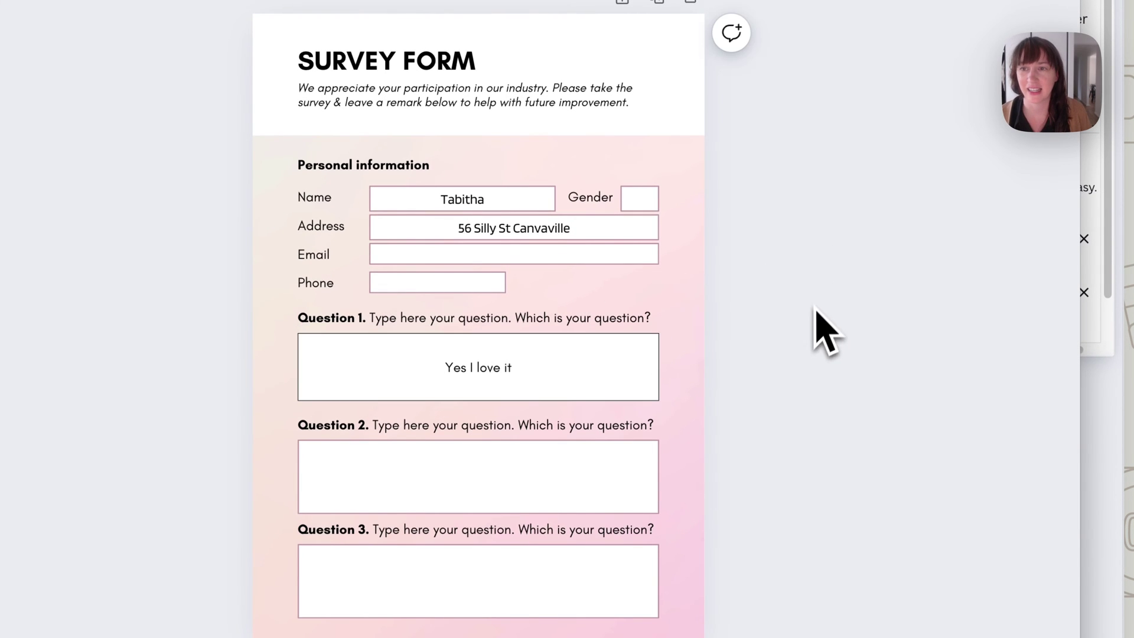